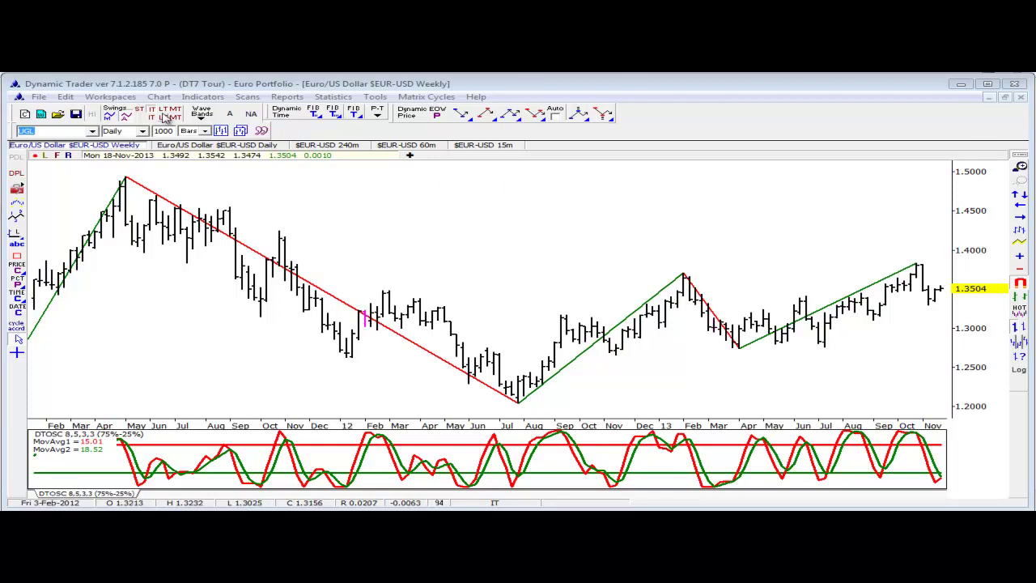
Step: Open the Portfolio Manager from the File menu
left_click(113, 96)
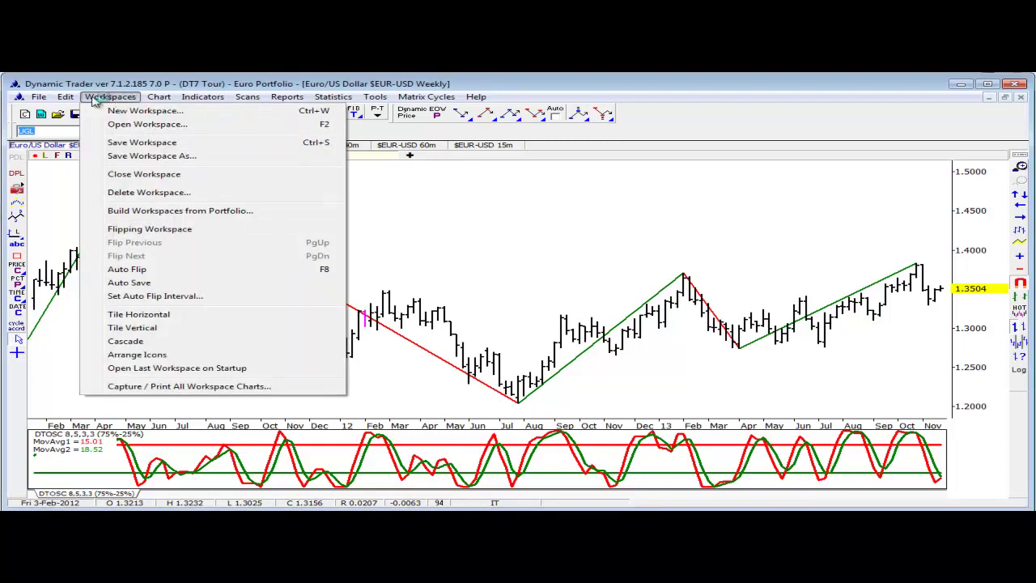
mouse_move(38, 97)
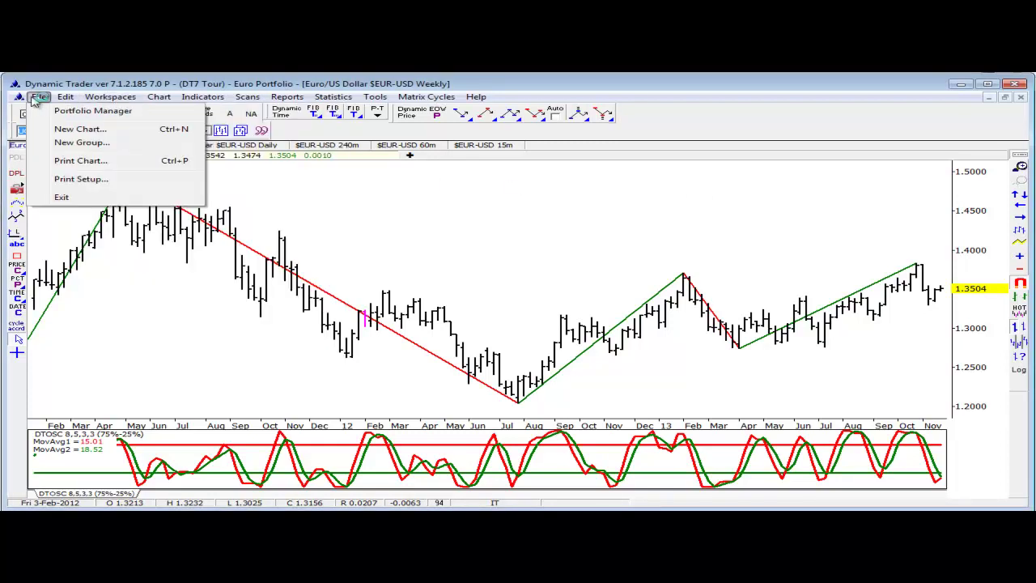
left_click(89, 113)
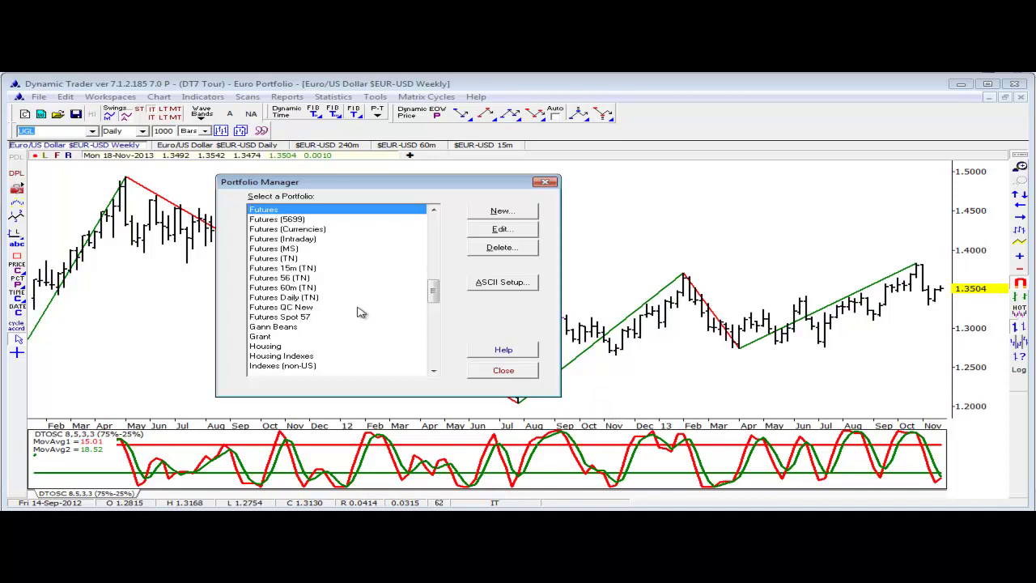
Step: Select the Forex Daily portfolio in the list and open it for editing
left_click_drag(433, 291, 433, 277)
left_click(411, 289)
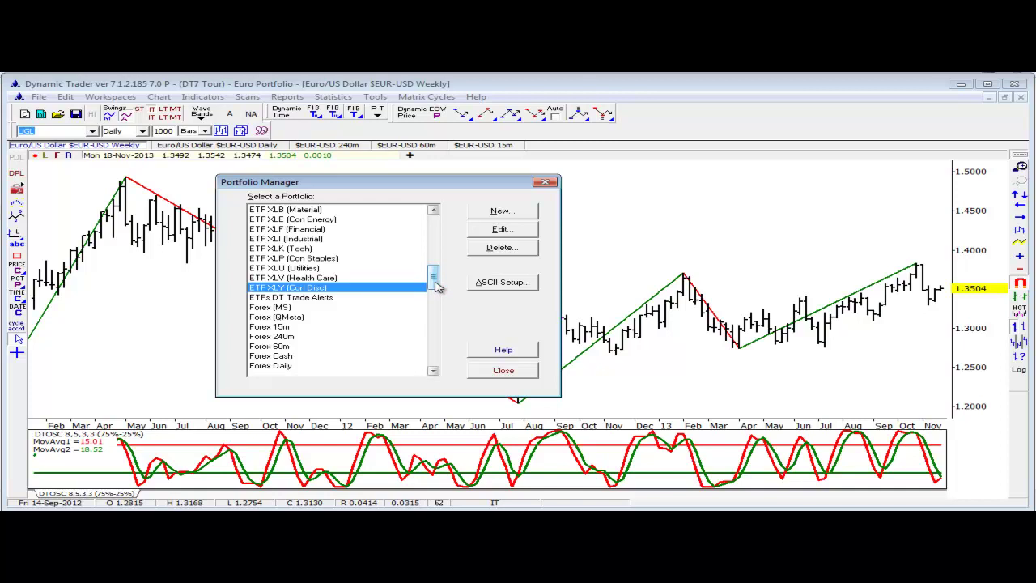
scroll(393, 287, "up", 4)
left_click(392, 288)
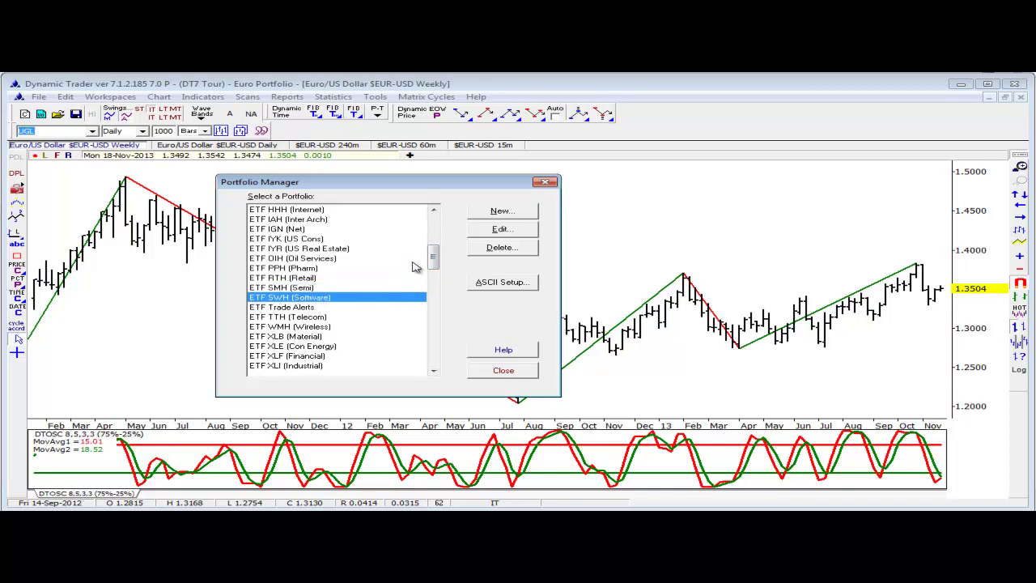
left_click(432, 294)
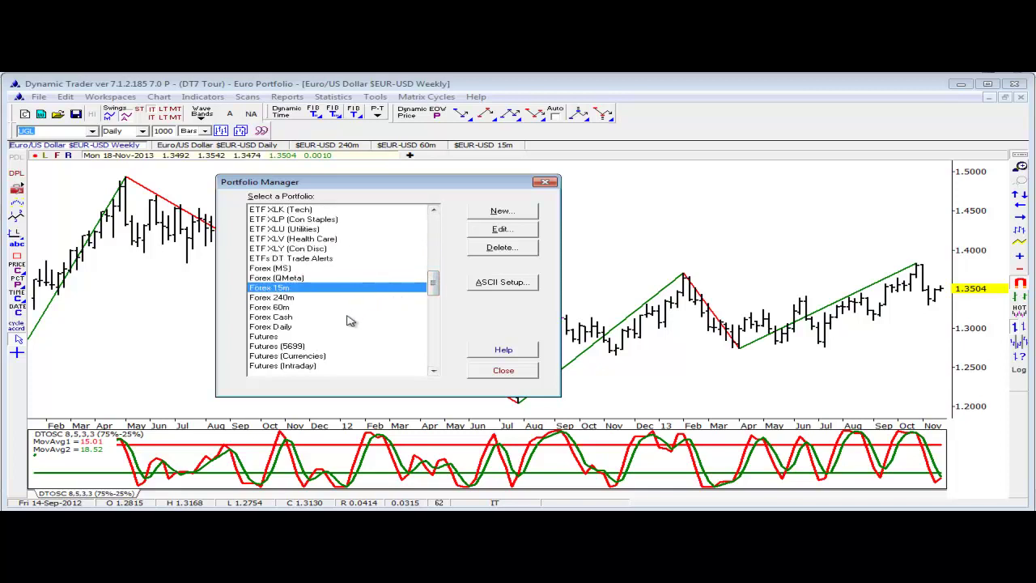
left_click(283, 327)
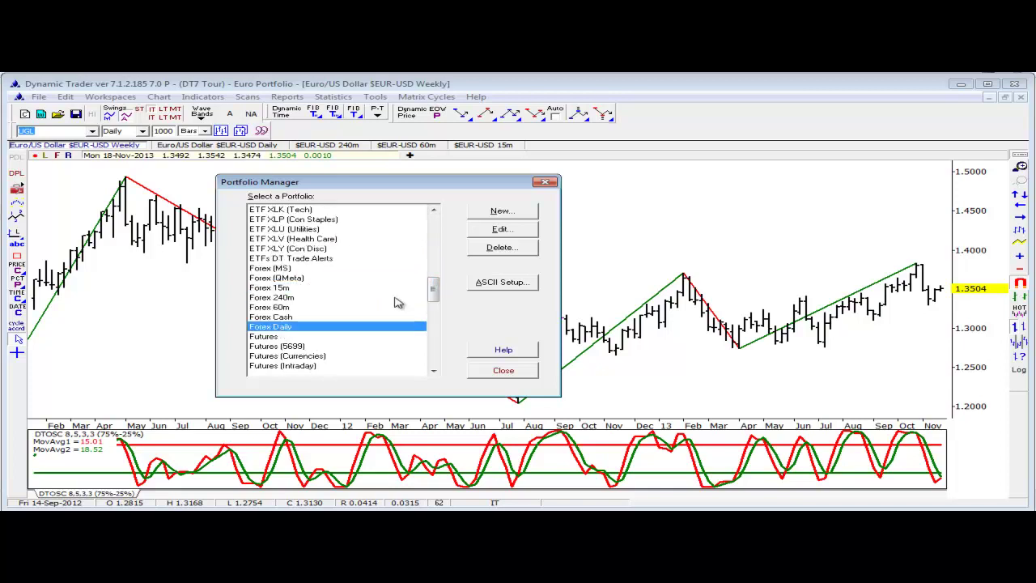
left_click(502, 229)
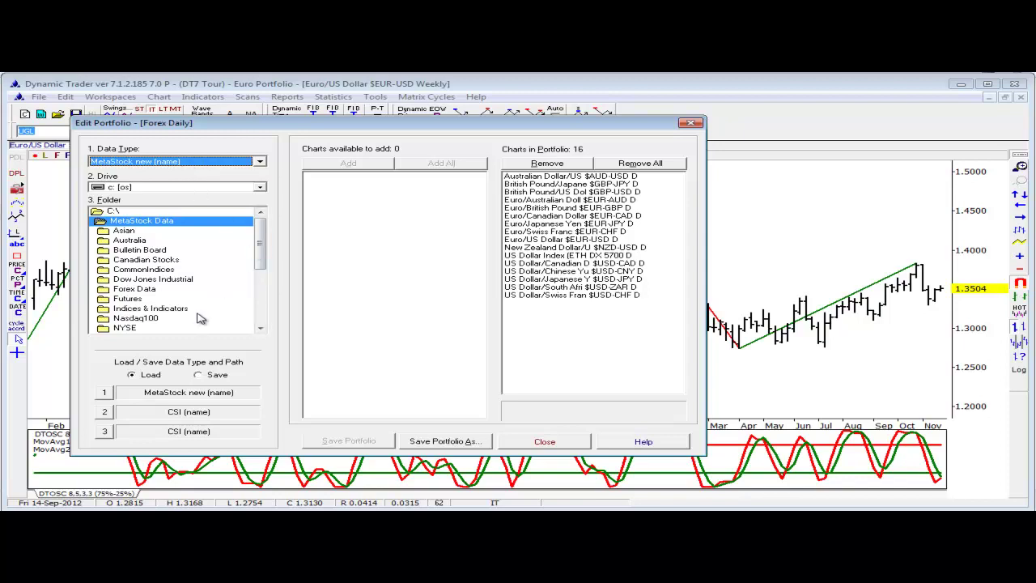
Step: Browse the Forex Data folder's charts, then close the Forex Daily editor
double_click(148, 289)
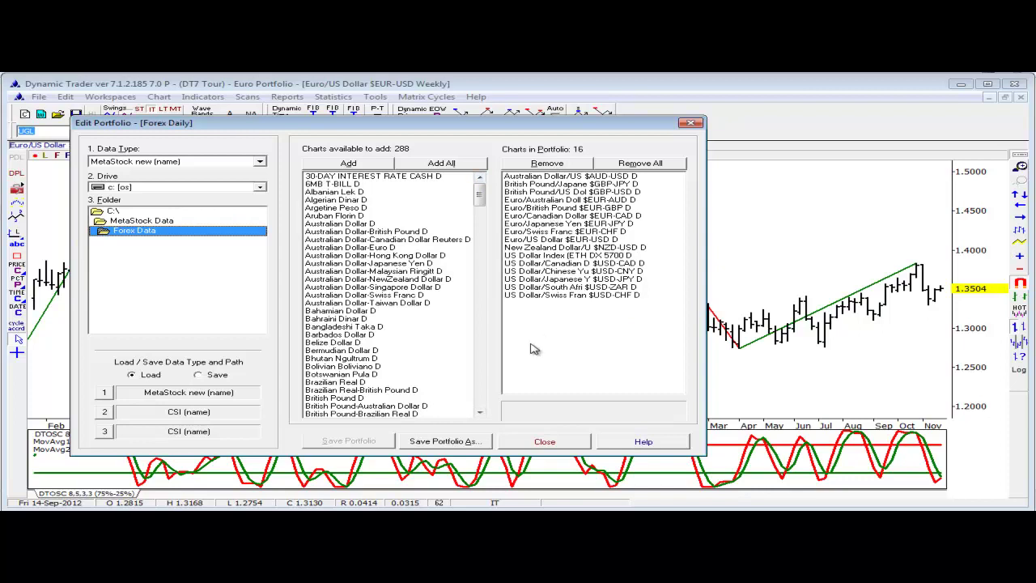
left_click(545, 443)
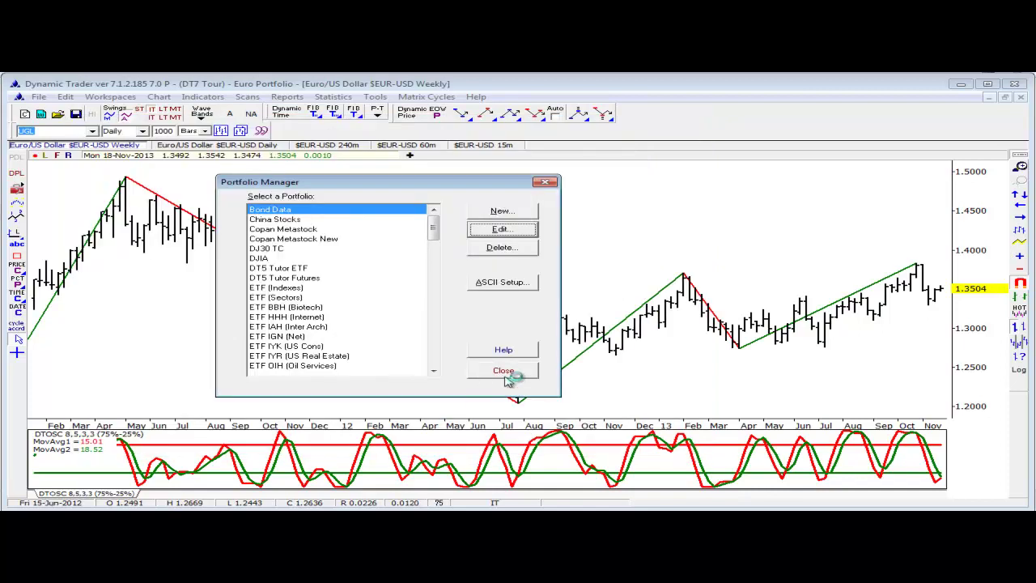
Step: Close Portfolio Manager and open a new British Pound/US Dollar daily chart with DLB 8_13.tpl
left_click(505, 376)
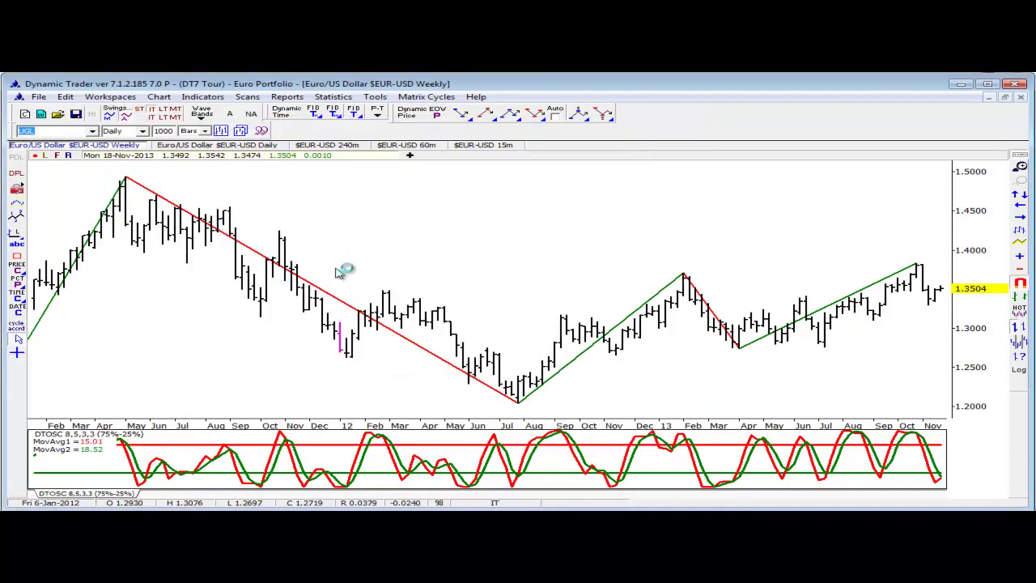
left_click(121, 97)
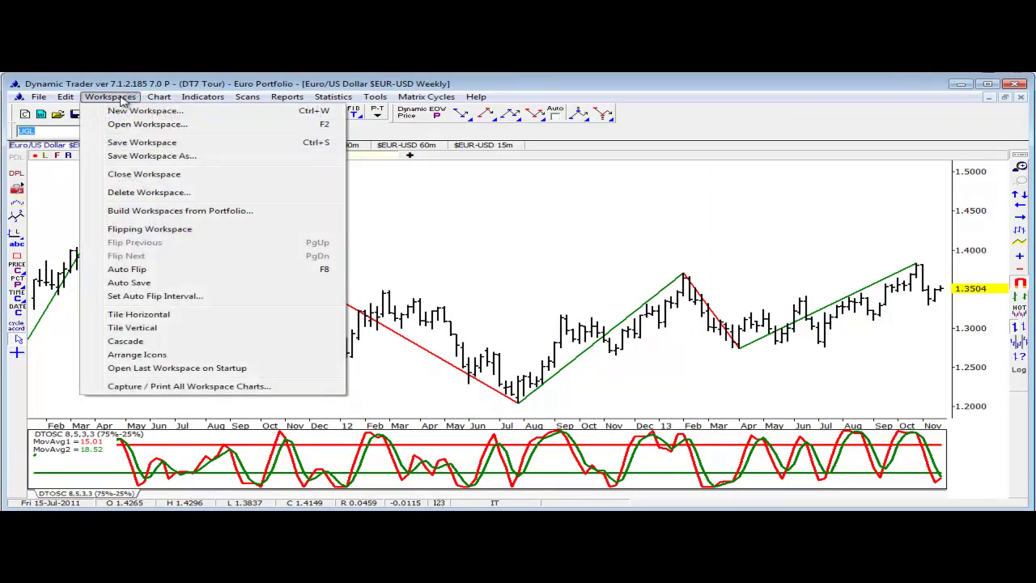
left_click(428, 213)
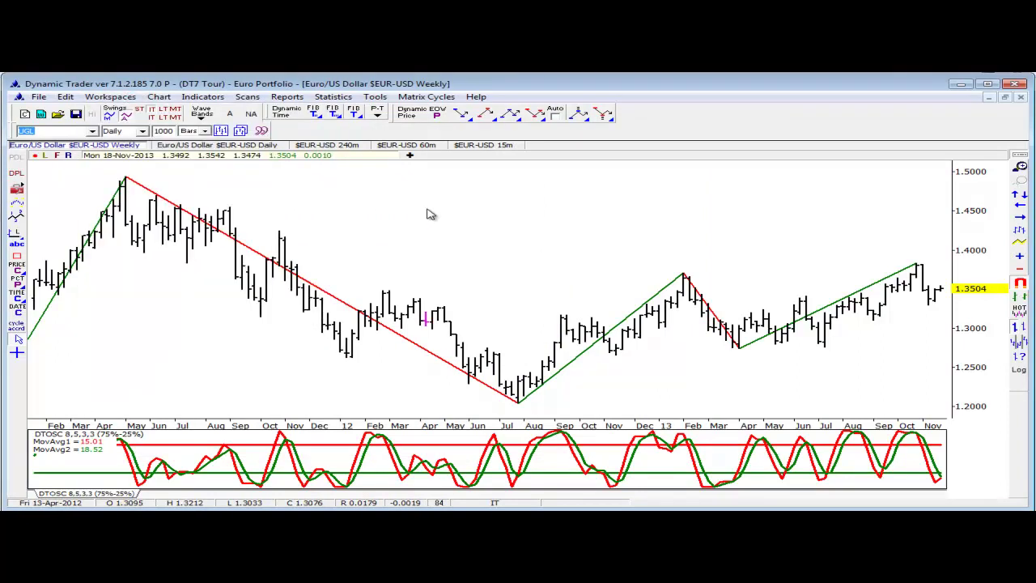
left_click(27, 117)
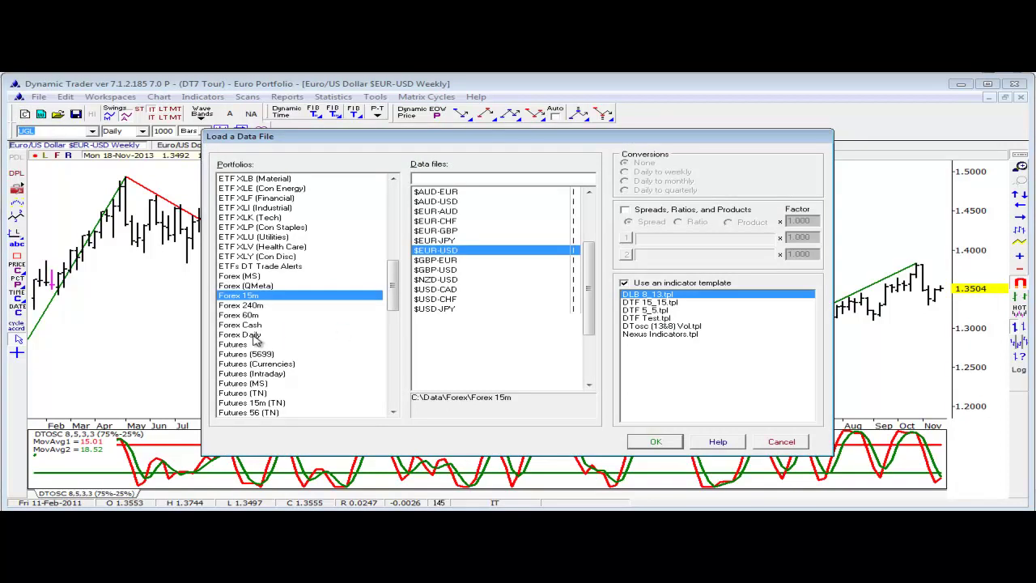
left_click(254, 336)
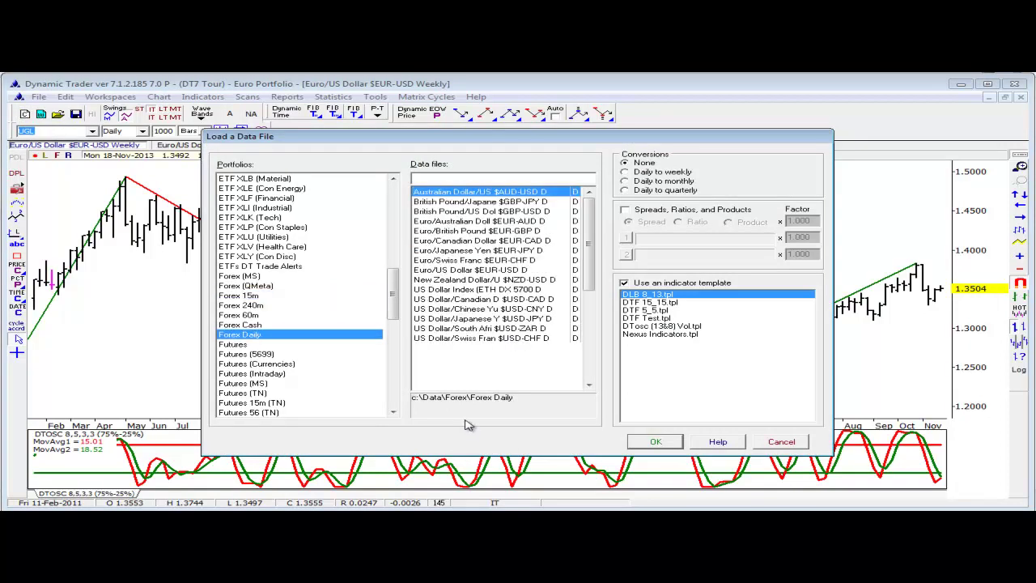
left_click(293, 337)
double_click(488, 211)
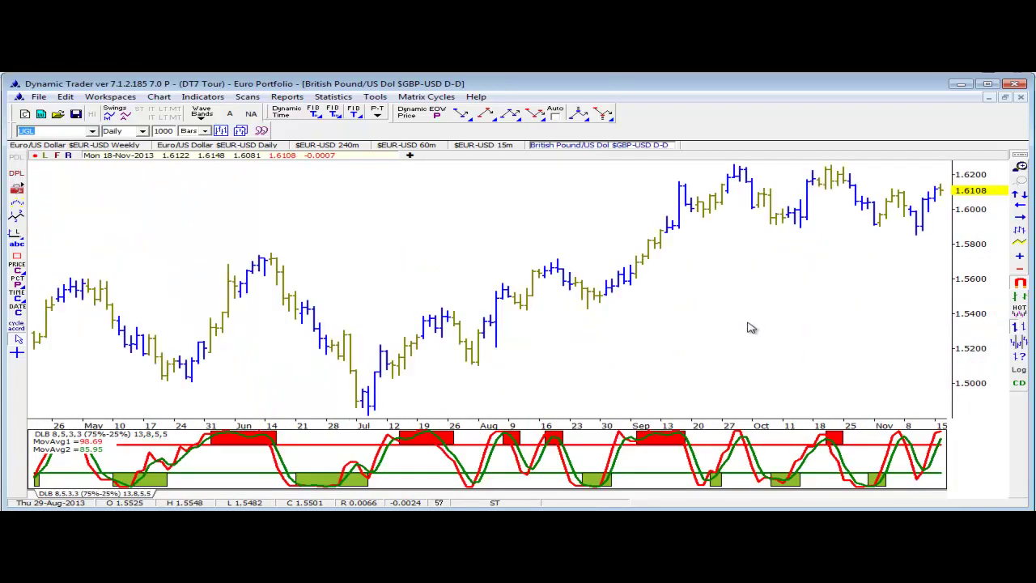
Step: Open the Title dialog for the 'British Pound/US Dol $GBP-USD D-D' chart tab
scroll(751, 327, "up", 3)
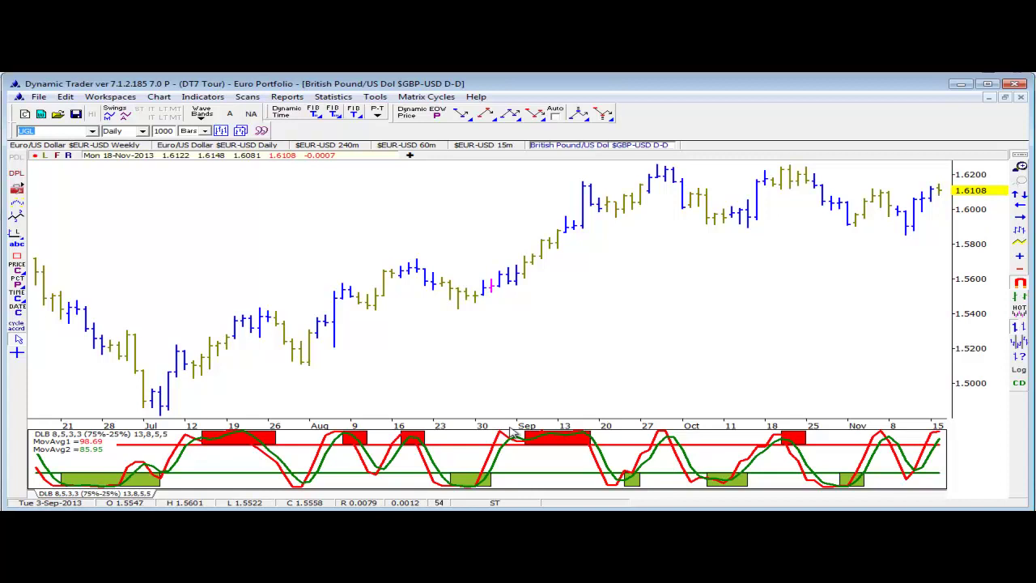
double_click(620, 144)
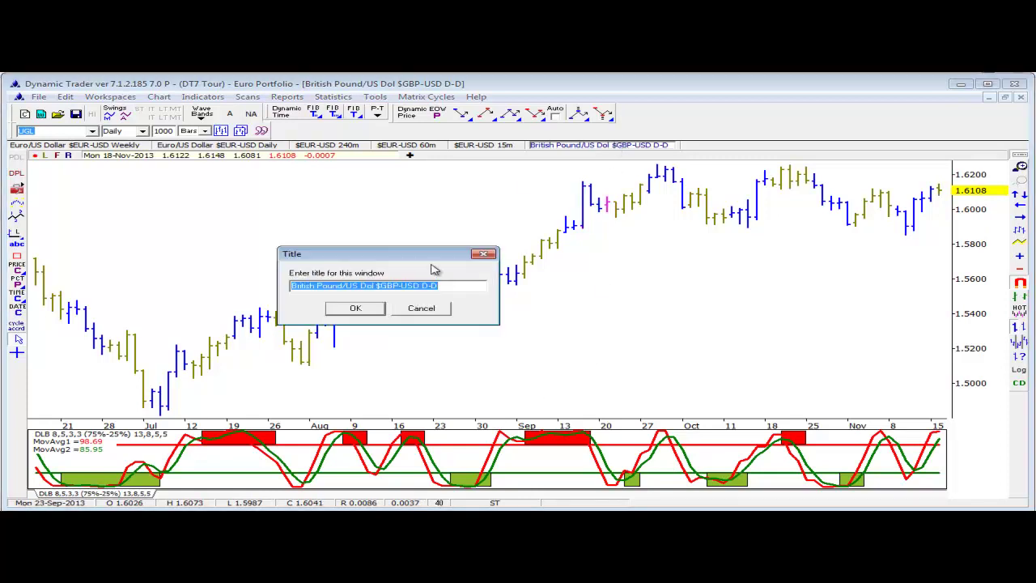
Step: Change the chart title to '$GBP-USD Daily' and confirm it
left_click(460, 285)
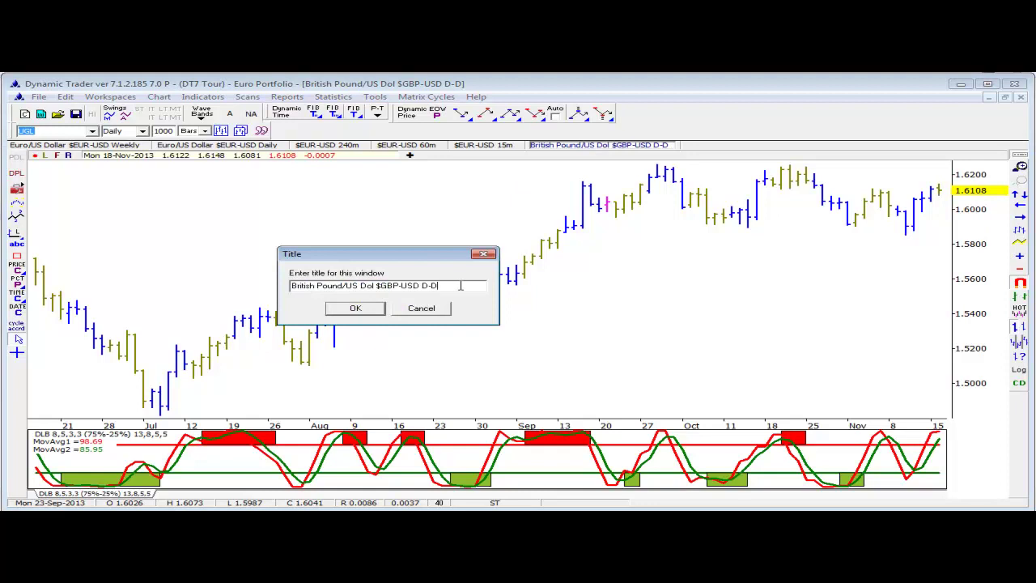
key("BackSpace")
key("BackSpace")
type("aily")
key("Left")
key("Left")
key("Left")
key("Left")
key("Left")
key("Left")
key("Left")
key("Left")
key("Left")
key("Left")
key("Left")
key("Left")
key("Left")
key("Left")
key("BackSpace")
key("BackSpace")
key("BackSpace")
key("BackSpace")
key("BackSpace")
key("BackSpace")
key("BackSpace")
key("BackSpace")
key("BackSpace")
key("BackSpace")
key("BackSpace")
key("BackSpace")
key("BackSpace")
key("BackSpace")
key("BackSpace")
key("BackSpace")
key("BackSpace")
key("BackSpace")
key("BackSpace")
key("BackSpace")
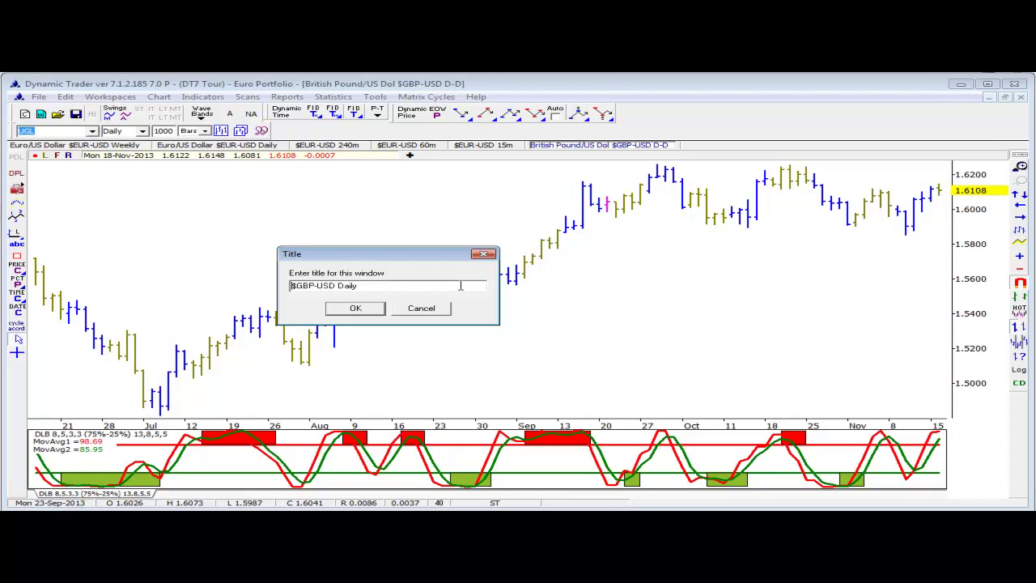
left_click(371, 309)
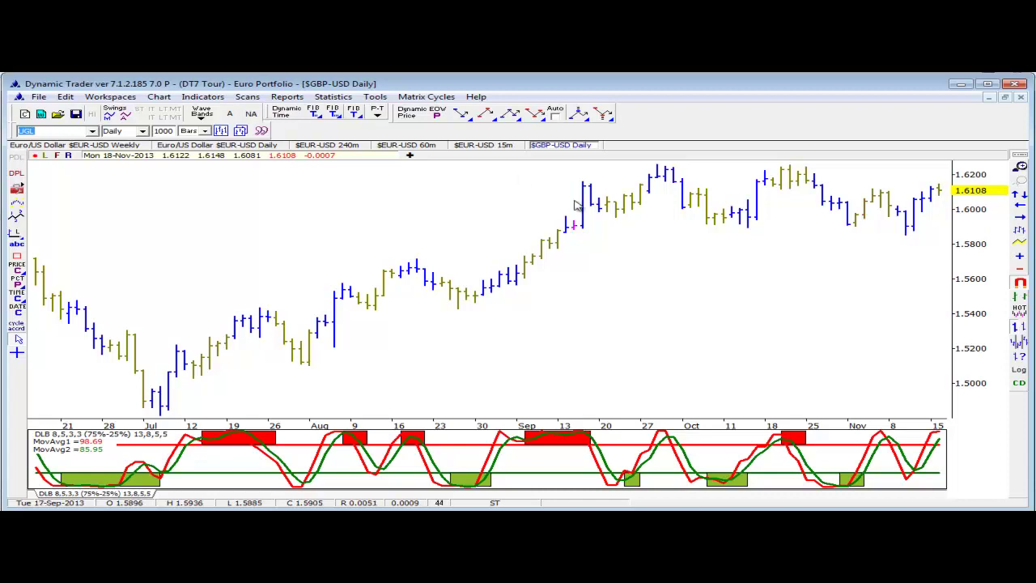
Step: Start a new portfolio from Portfolio Manager, leaving the data type as MetaStock new (name)
left_click(40, 97)
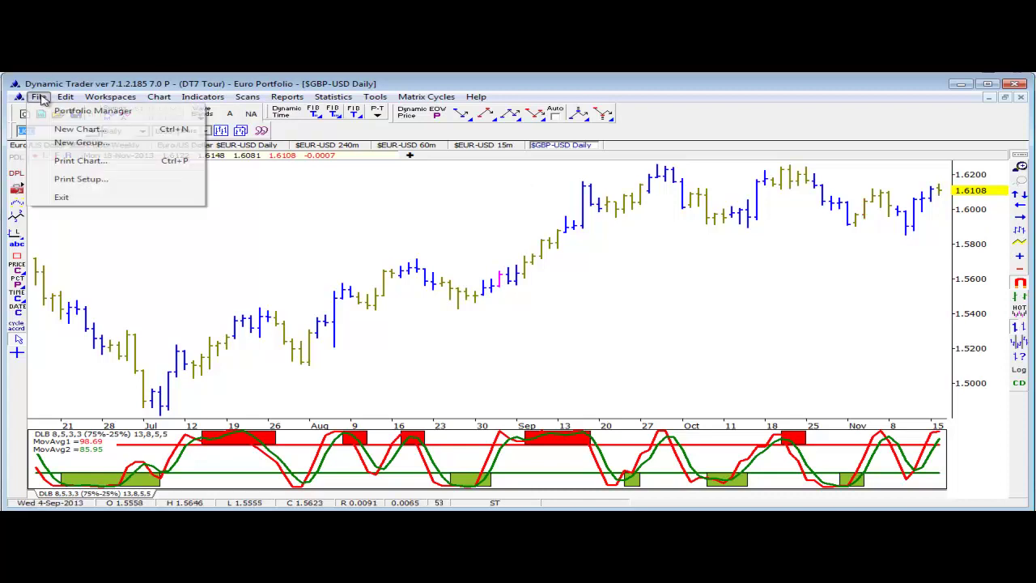
left_click(85, 112)
left_click(525, 212)
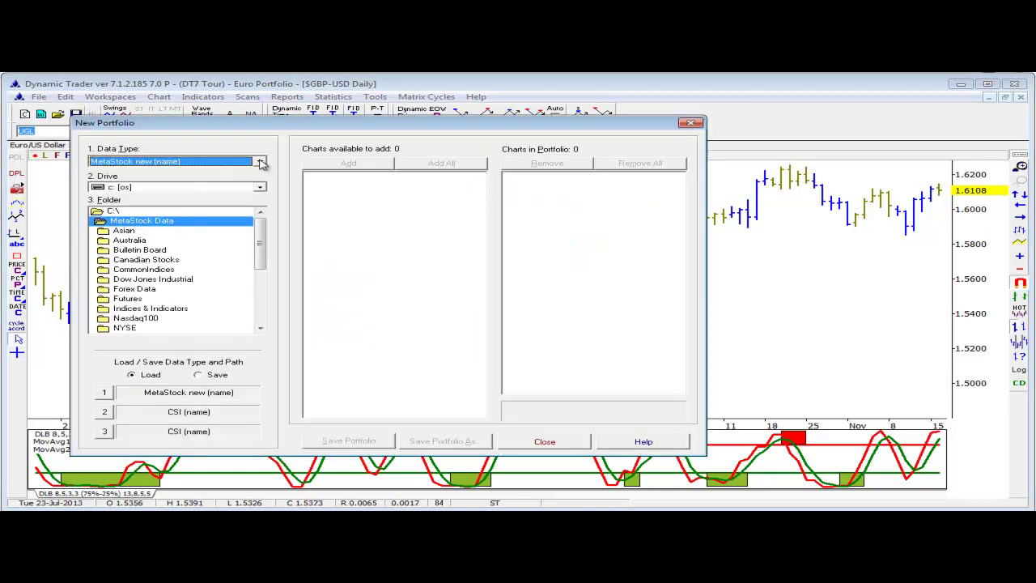
left_click(259, 162)
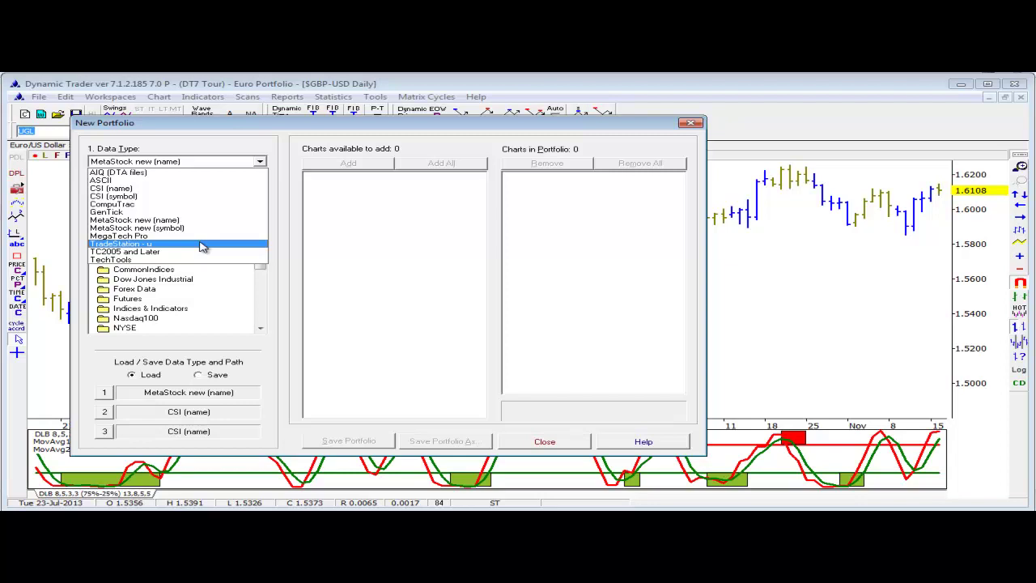
left_click(220, 165)
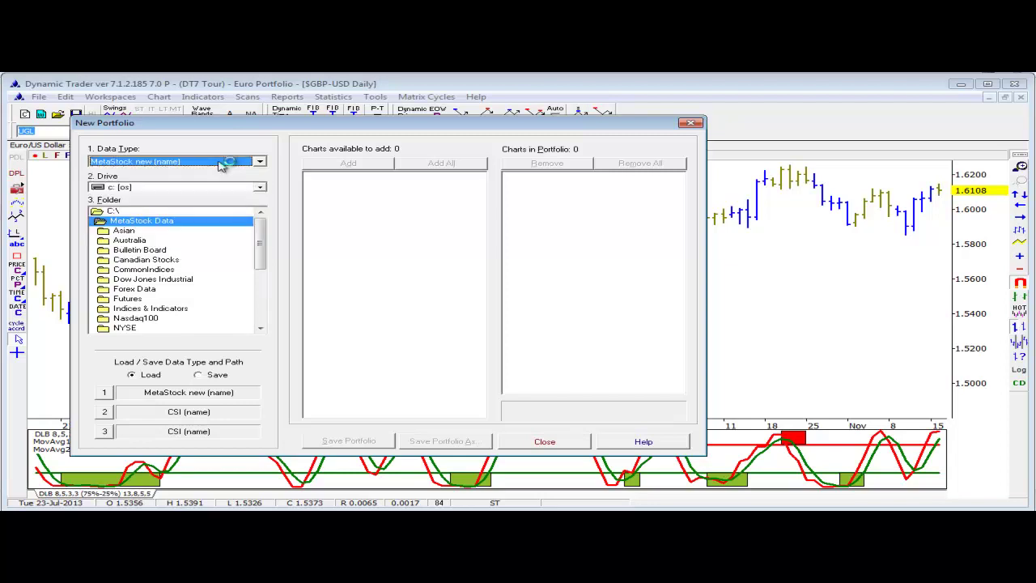